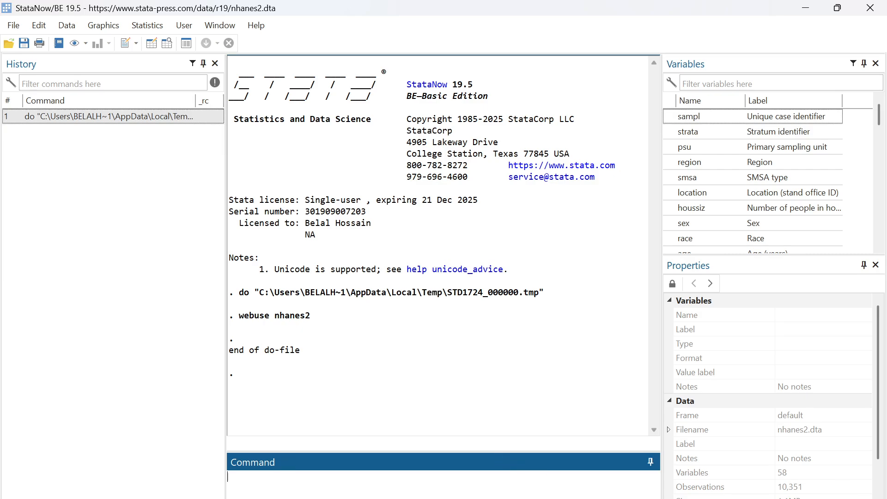
Step: Run only the "summarize bpsystol, detail" line of the measures of dispersion do-file and show its output in the results window
{"action": "left_click", "coordinate": [675, 480]}
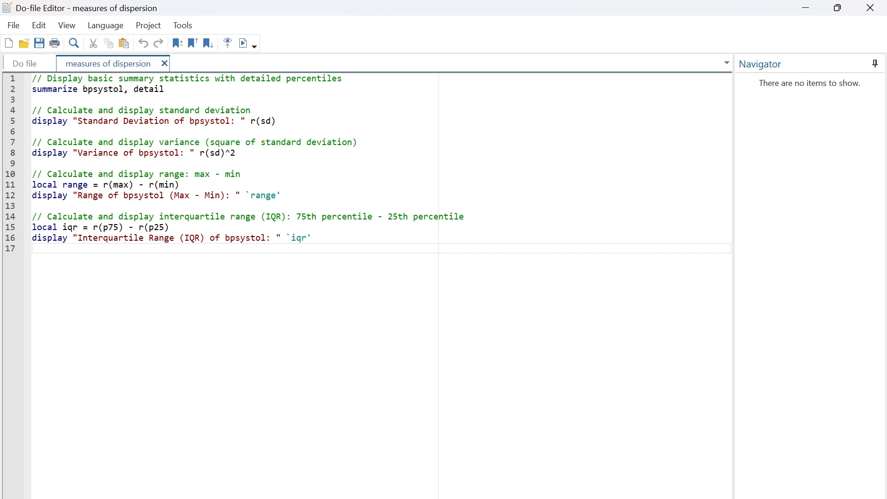
{"action": "double_click", "coordinate": [115, 90]}
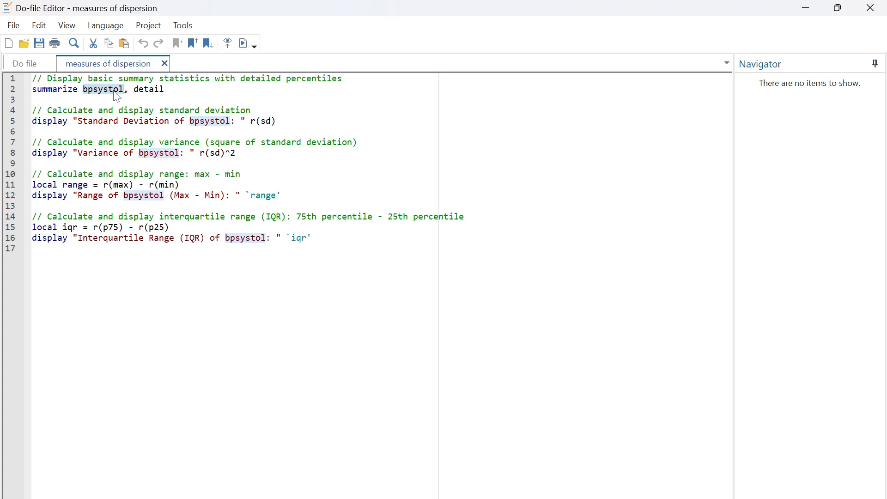
{"action": "triple_click", "coordinate": [115, 90]}
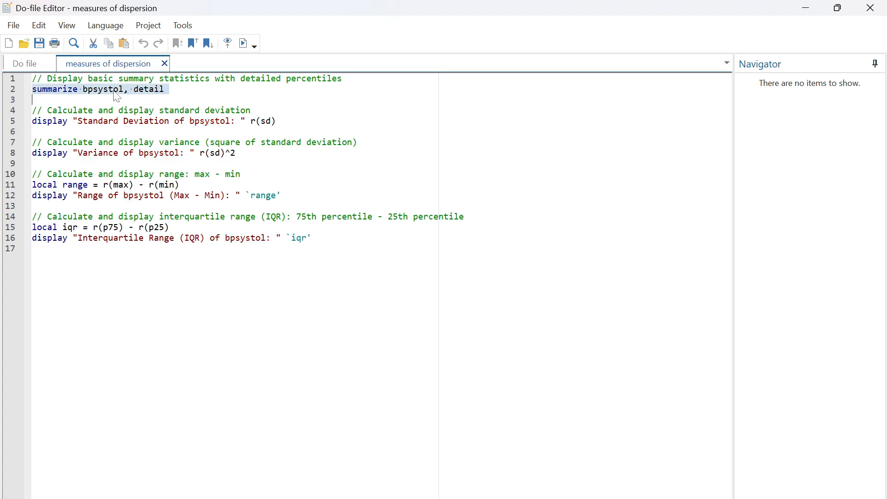
{"action": "left_click", "coordinate": [243, 44]}
{"action": "mouse_move", "coordinate": [635, 496]}
{"action": "left_click", "coordinate": [556, 454]}
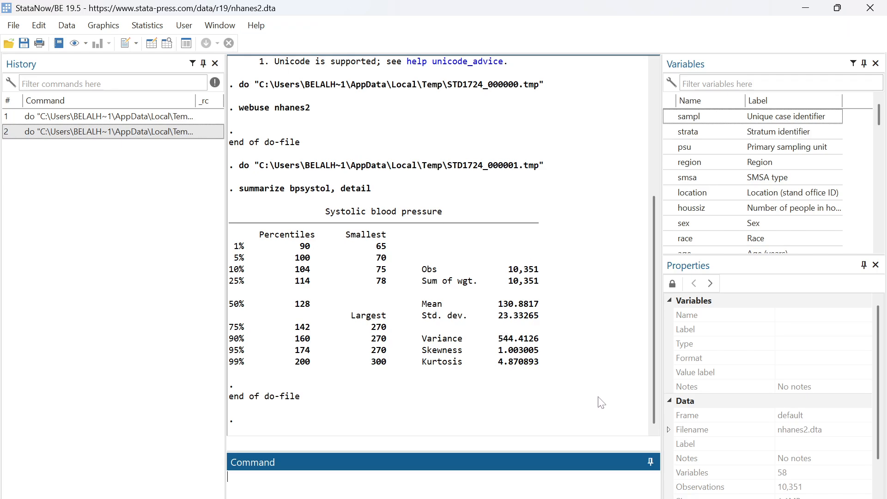
Step: Run only the do-file line that displays the standard deviation of bpsystol from r(sd), and highlight the resulting value in the output
{"action": "left_click", "coordinate": [705, 462]}
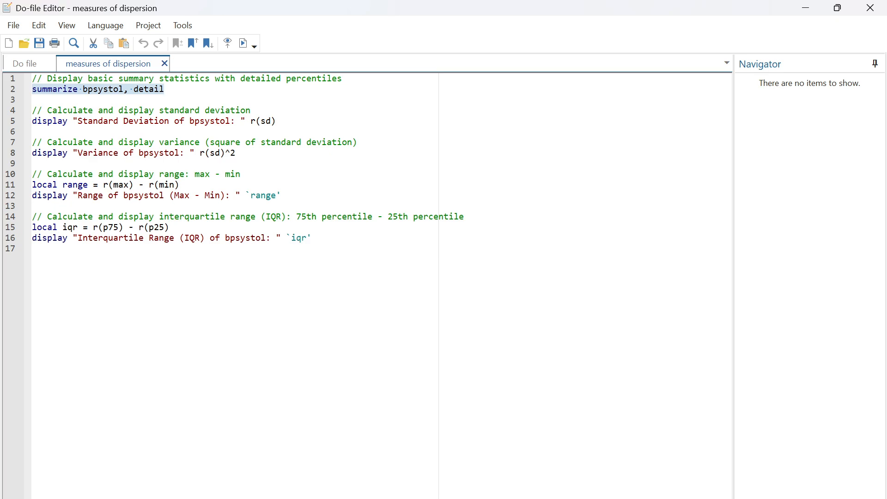
{"action": "left_click_drag", "start_coordinate": [73, 121], "coordinate": [245, 121]}
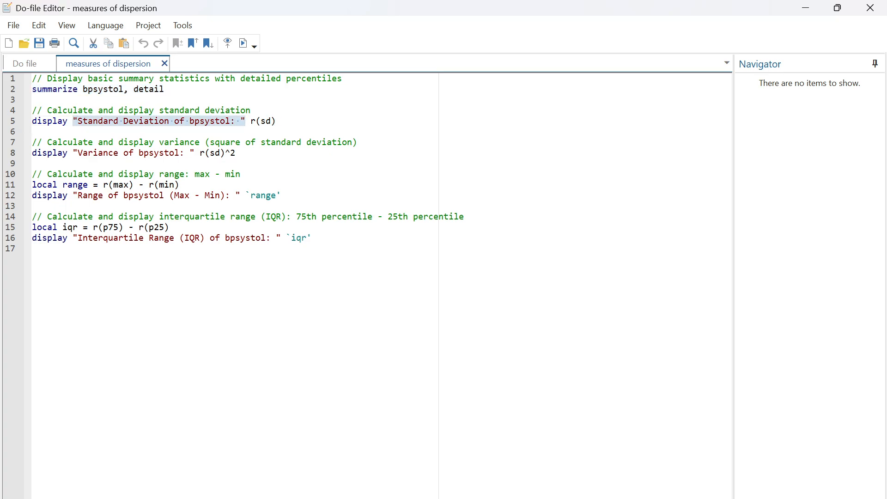
{"action": "left_click", "coordinate": [73, 121]}
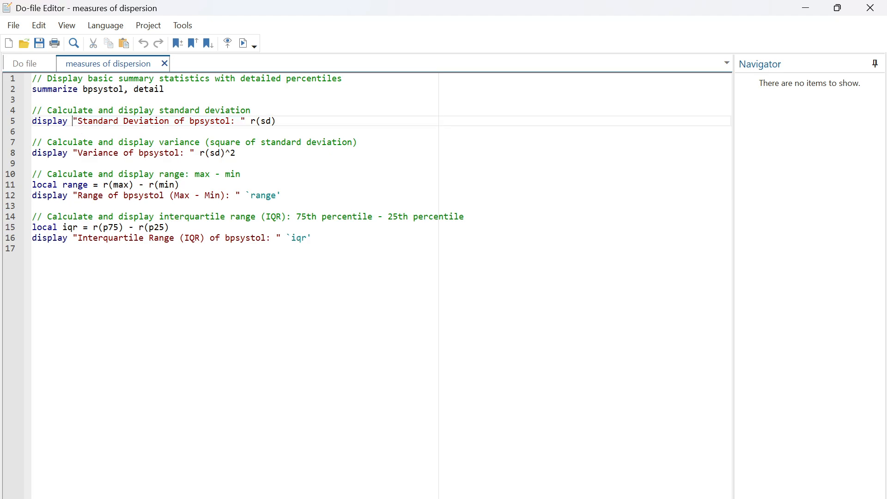
{"action": "left_click_drag", "start_coordinate": [251, 121], "coordinate": [275, 121]}
{"action": "left_click", "coordinate": [256, 121]}
{"action": "triple_click", "coordinate": [155, 121]}
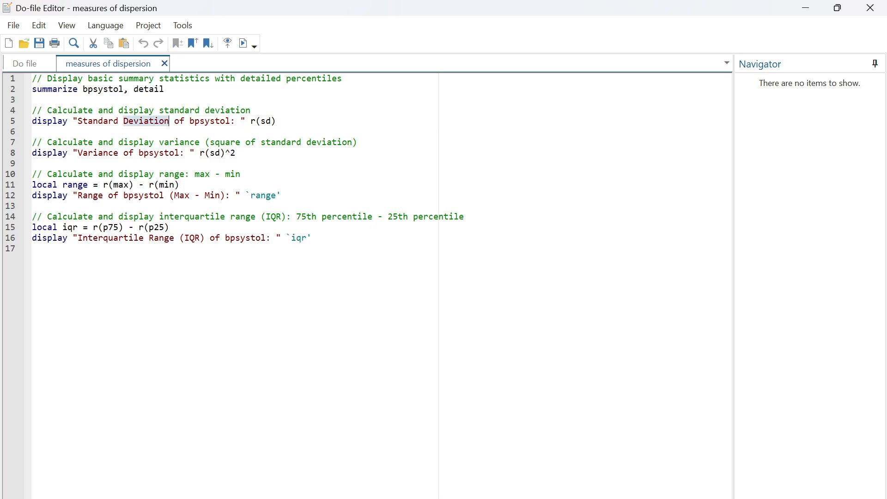
{"action": "left_click", "coordinate": [243, 44]}
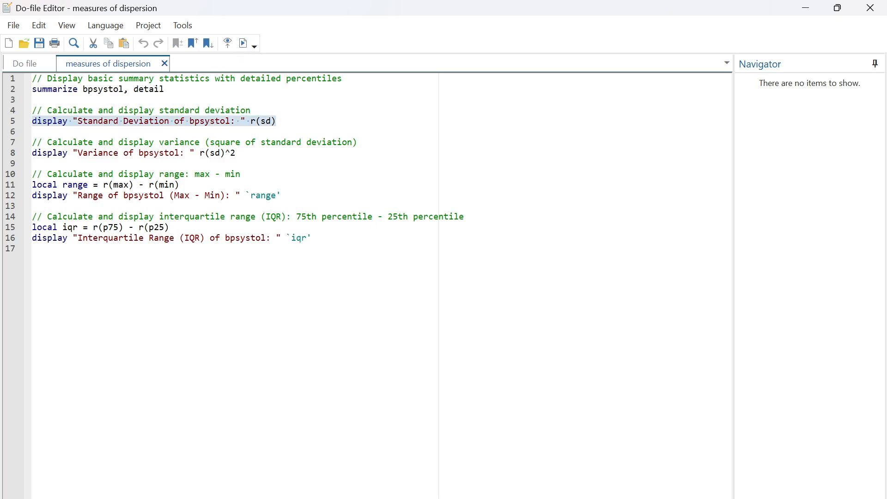
{"action": "left_click", "coordinate": [563, 450]}
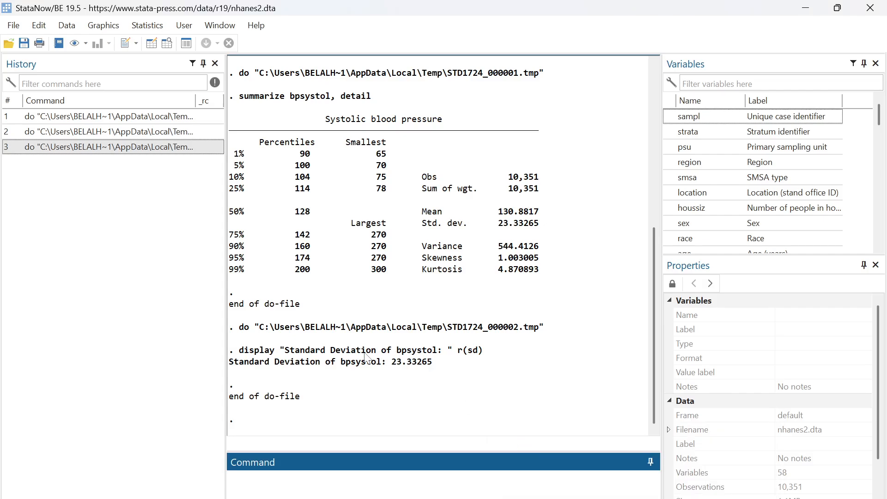
{"action": "left_click_drag", "start_coordinate": [386, 363], "coordinate": [434, 363]}
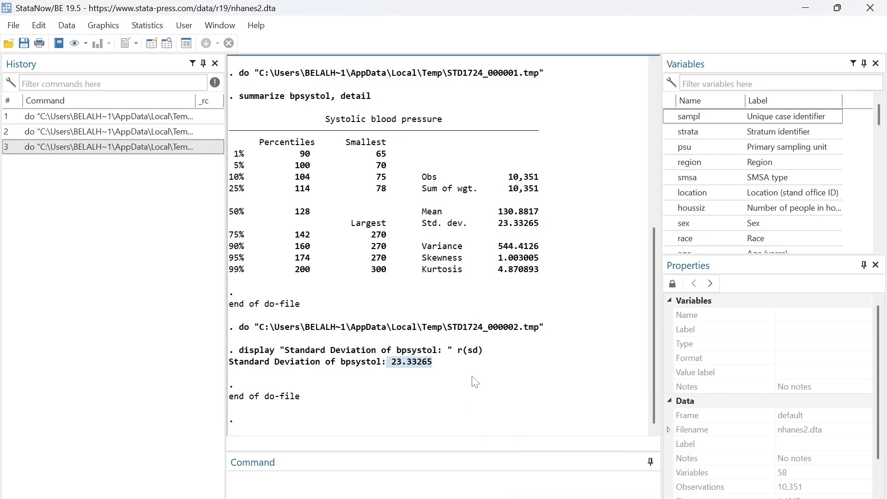
Step: Run only the do-file line displaying the variance of bpsystol as r(sd)^2, and compare the result with the variance in the summary table
{"action": "left_click", "coordinate": [694, 451]}
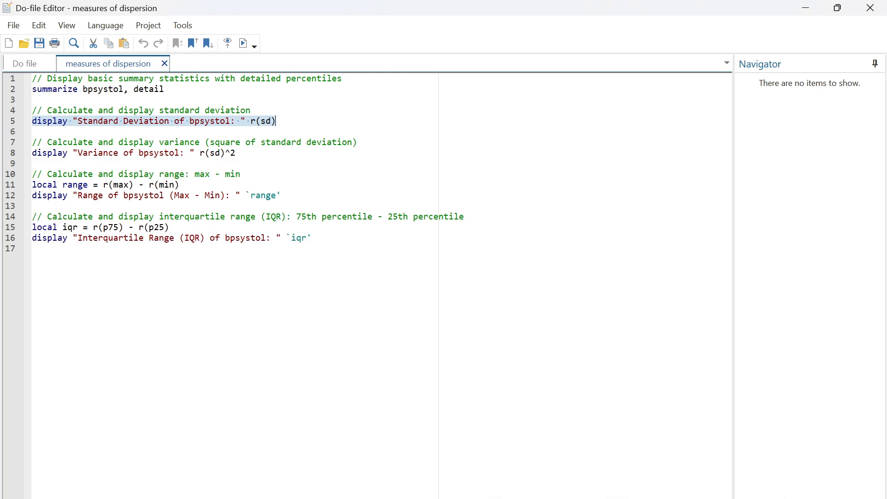
{"action": "triple_click", "coordinate": [121, 142]}
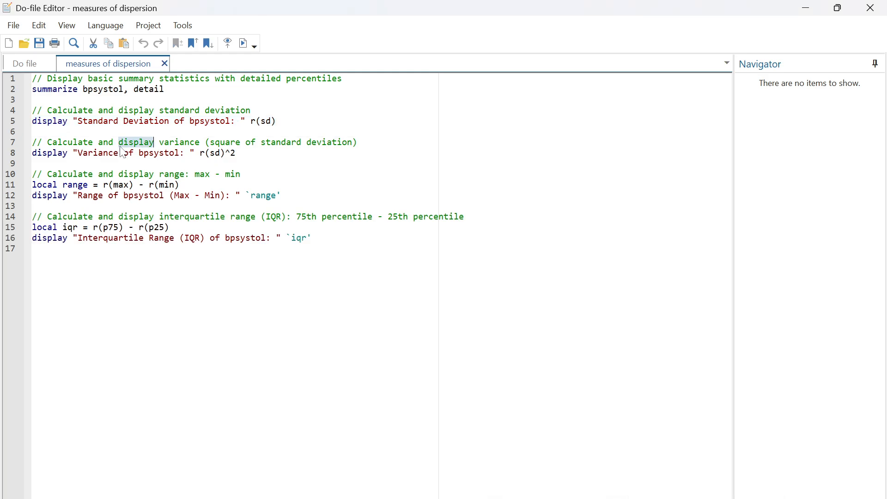
{"action": "triple_click", "coordinate": [107, 153]}
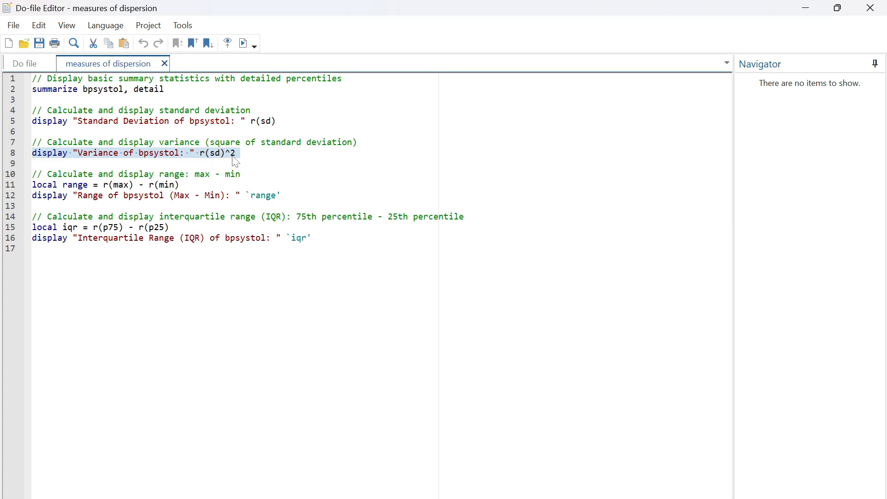
{"action": "left_click", "coordinate": [244, 43]}
{"action": "left_click", "coordinate": [565, 455]}
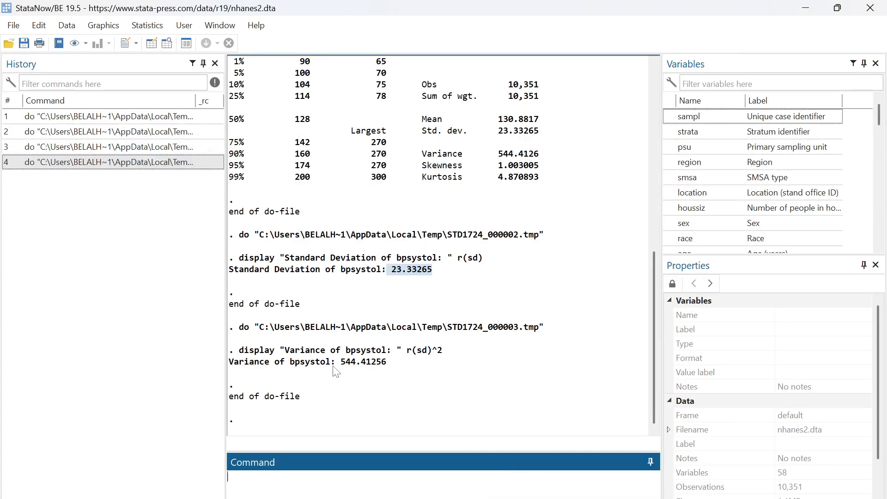
{"action": "left_click_drag", "start_coordinate": [336, 365], "coordinate": [381, 365]}
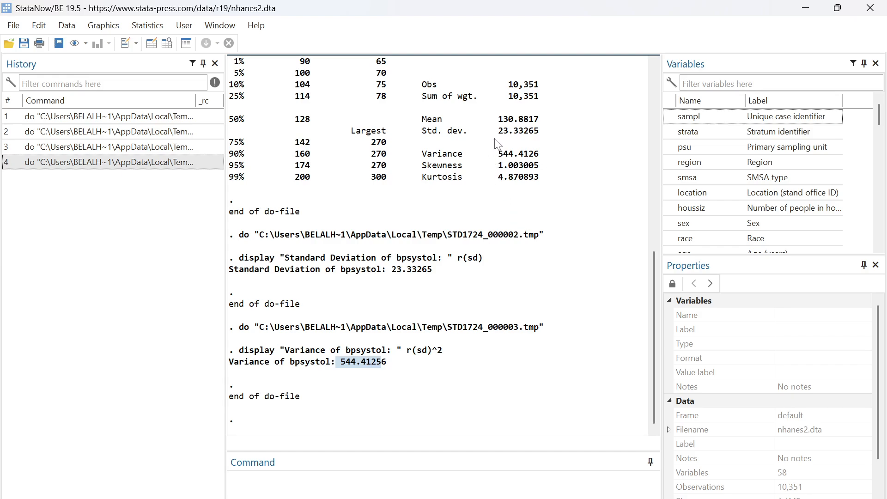
{"action": "left_click_drag", "start_coordinate": [498, 154], "coordinate": [549, 160]}
{"action": "left_click", "coordinate": [538, 368]}
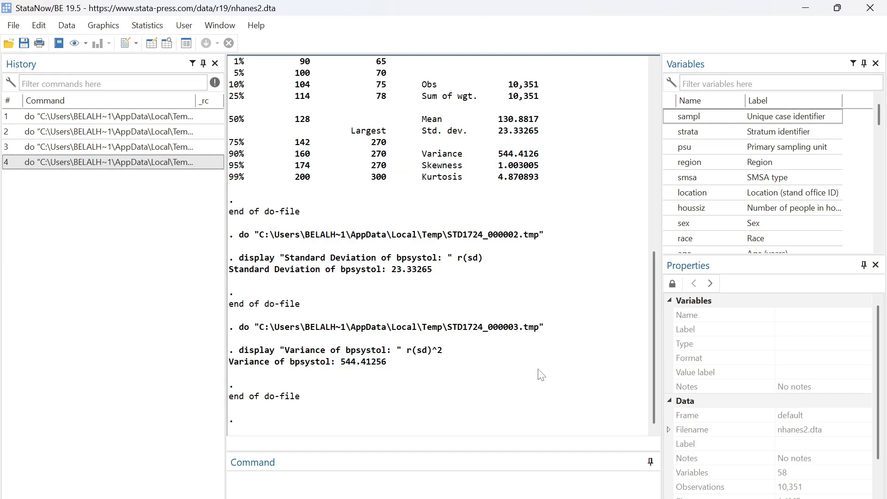
Step: Run the two do-file lines that define the local range as r(max) - r(min) and display it, and view the output
{"action": "left_click", "coordinate": [804, 443]}
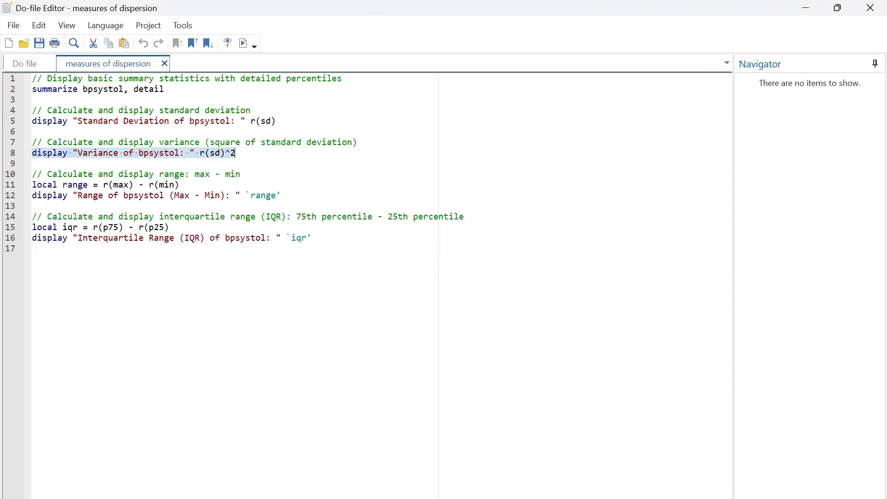
{"action": "left_click", "coordinate": [123, 195]}
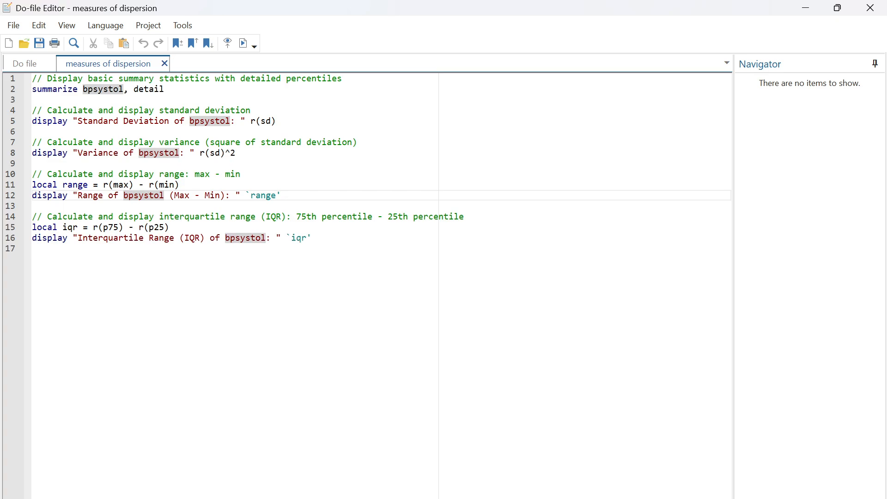
{"action": "left_click_drag", "start_coordinate": [32, 185], "coordinate": [175, 182]}
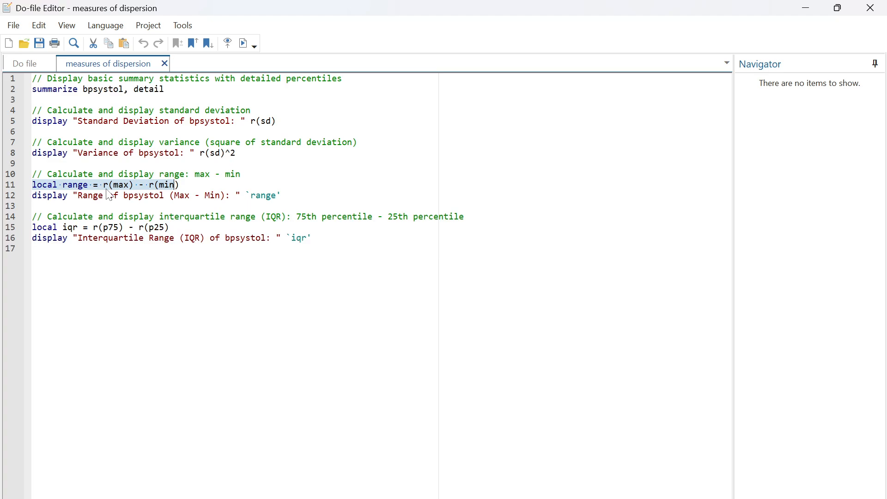
{"action": "left_click", "coordinate": [144, 185]}
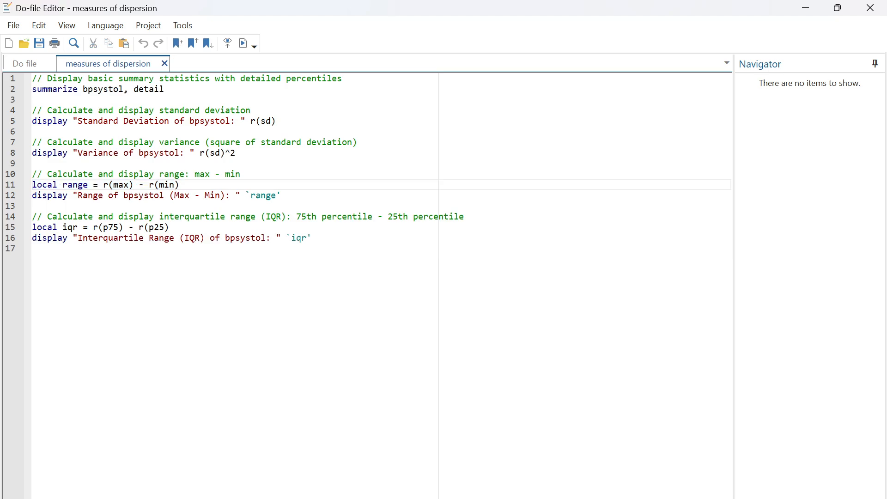
{"action": "double_click", "coordinate": [142, 184]}
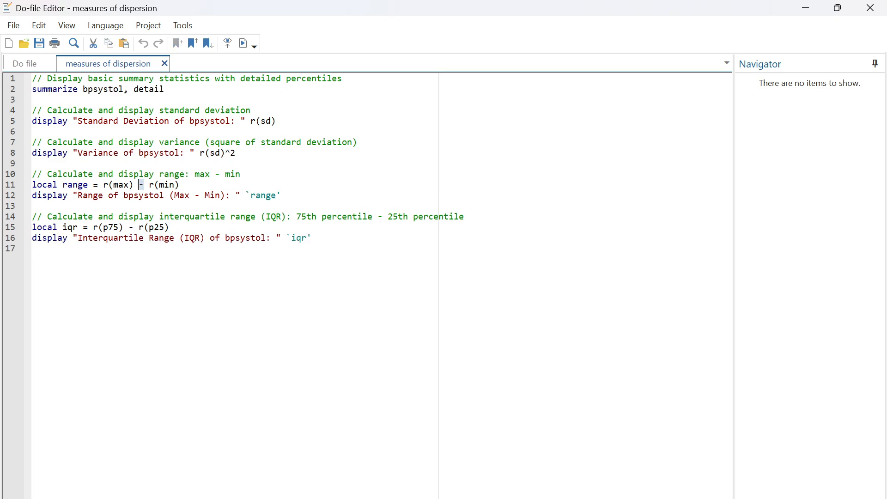
{"action": "left_click", "coordinate": [149, 185]}
{"action": "left_click", "coordinate": [154, 185]}
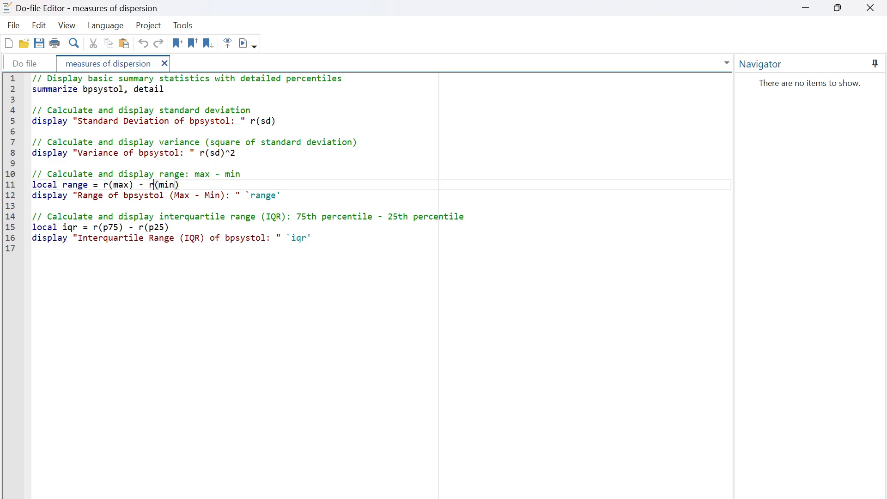
{"action": "left_click_drag", "start_coordinate": [181, 184], "coordinate": [108, 184]}
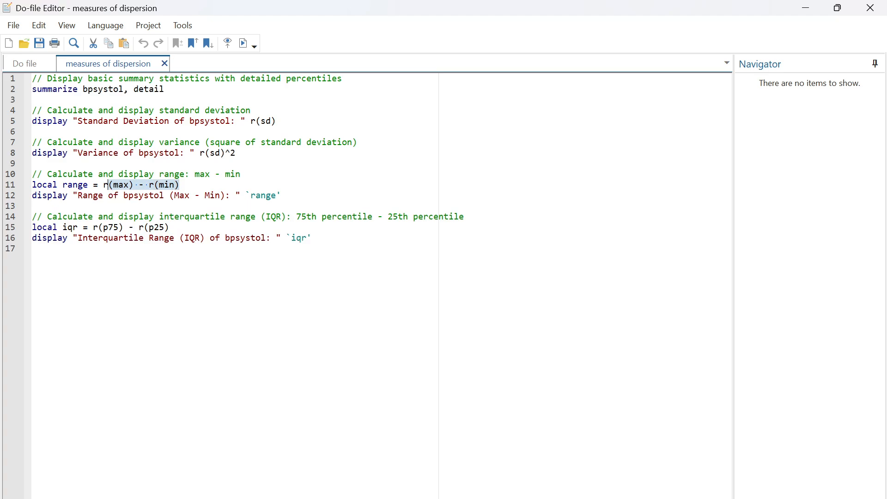
{"action": "left_click_drag", "start_coordinate": [282, 196], "coordinate": [32, 184]}
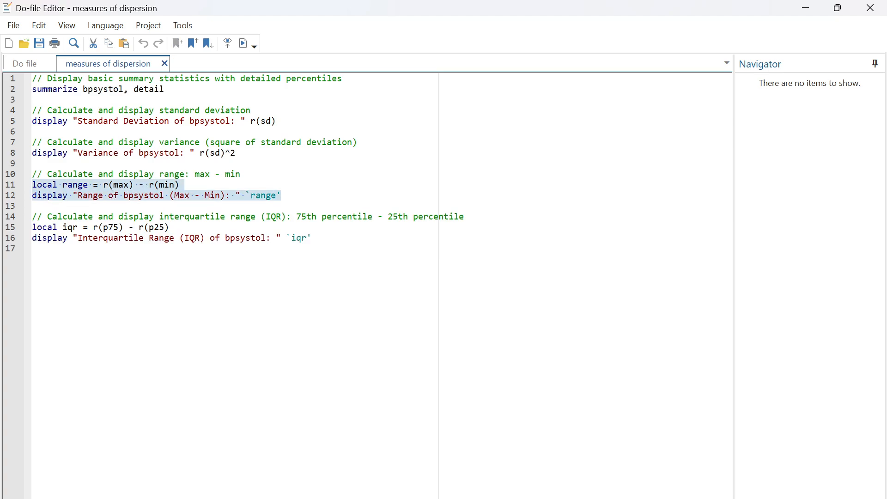
{"action": "left_click", "coordinate": [244, 44]}
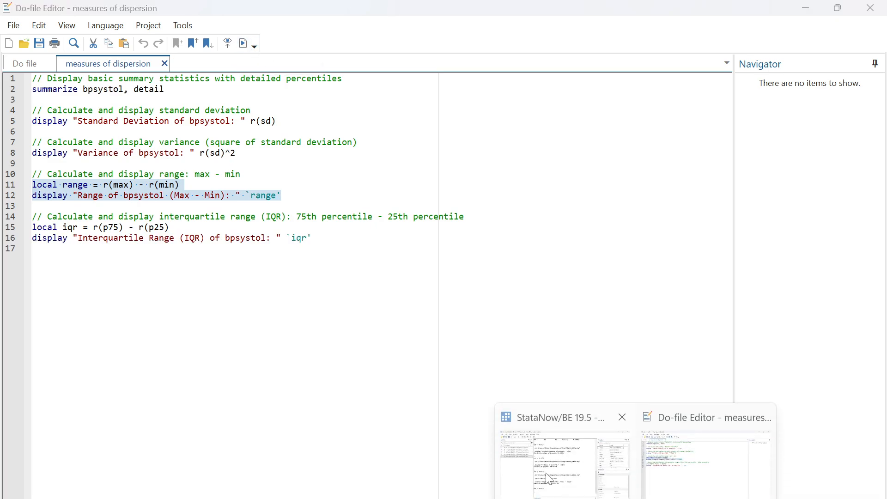
{"action": "left_click", "coordinate": [568, 457]}
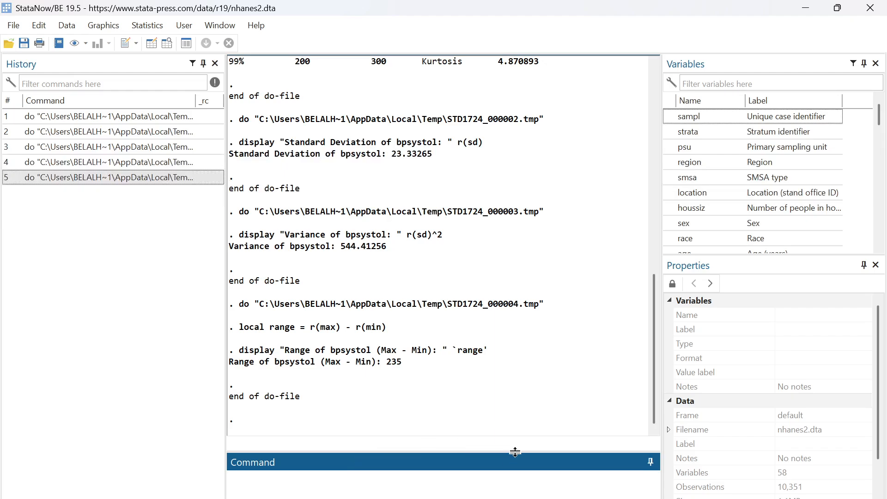
Step: Run the two do-file lines that define the local iqr as r(p75) - r(p25) and display it, and check the resulting value
{"action": "mouse_move", "coordinate": [635, 498]}
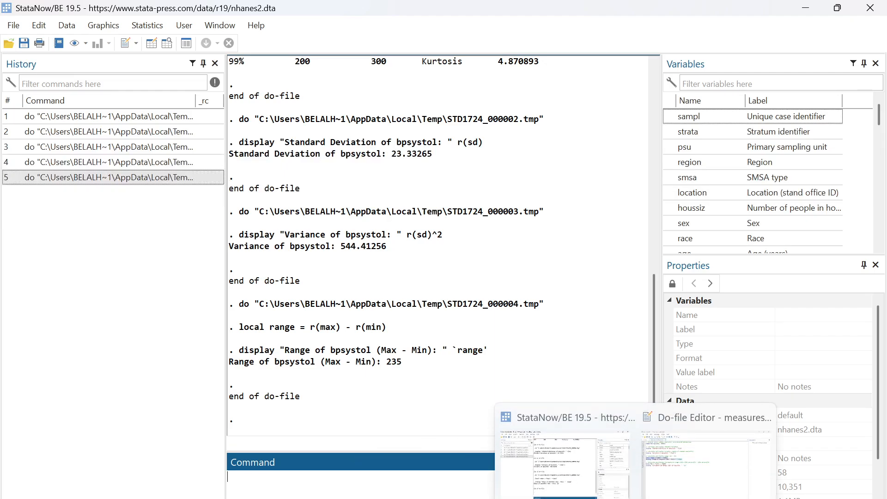
{"action": "left_click", "coordinate": [669, 490]}
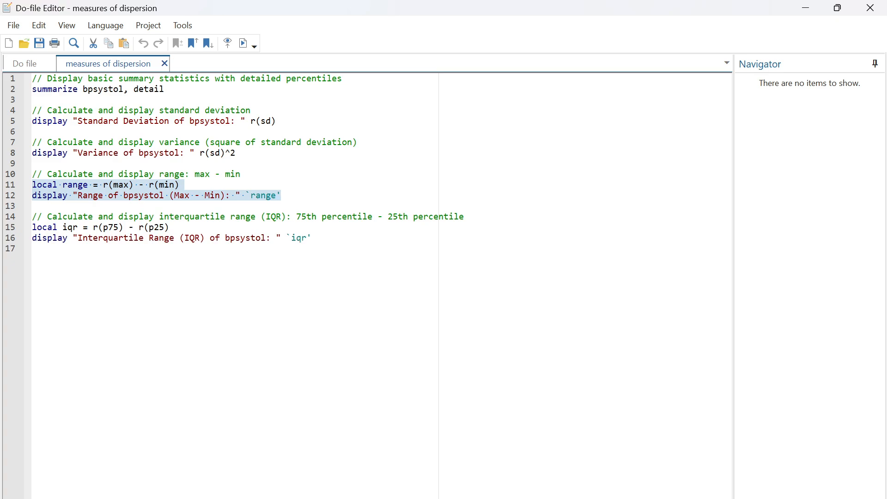
{"action": "left_click", "coordinate": [36, 228]}
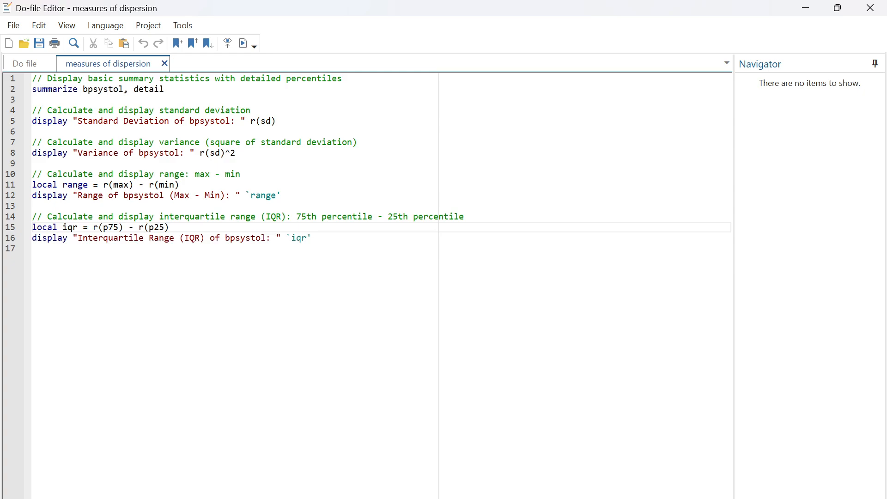
{"action": "left_click_drag", "start_coordinate": [33, 227], "coordinate": [312, 238]}
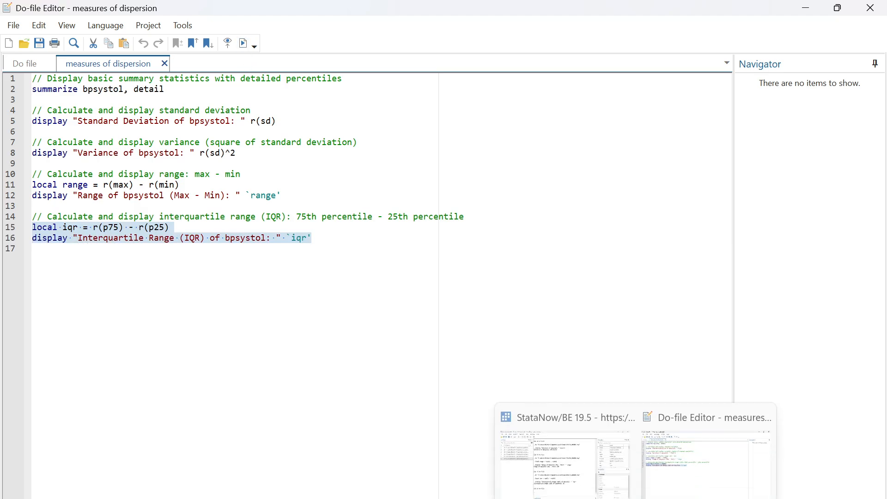
{"action": "left_click", "coordinate": [563, 457]}
{"action": "double_click", "coordinate": [427, 365]}
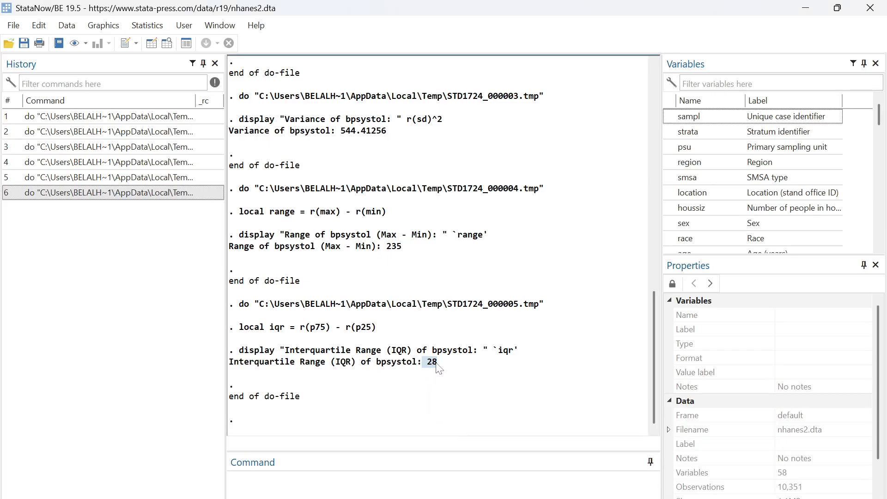
{"action": "left_click", "coordinate": [439, 382]}
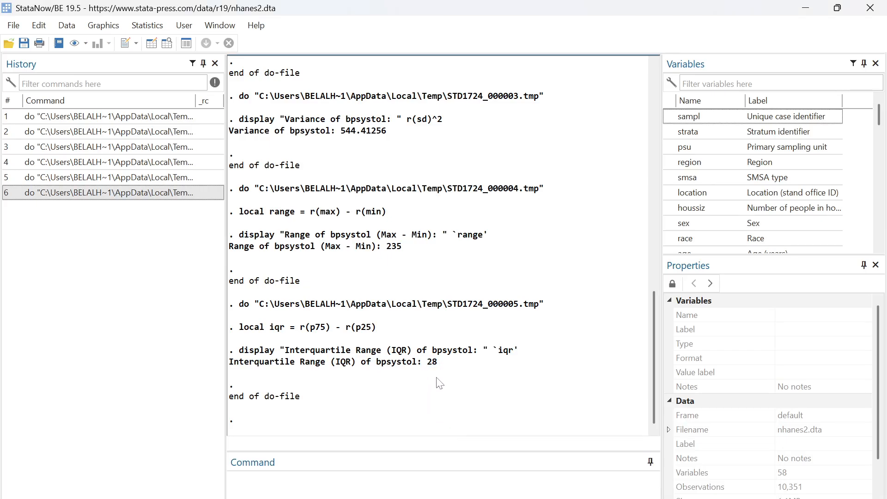